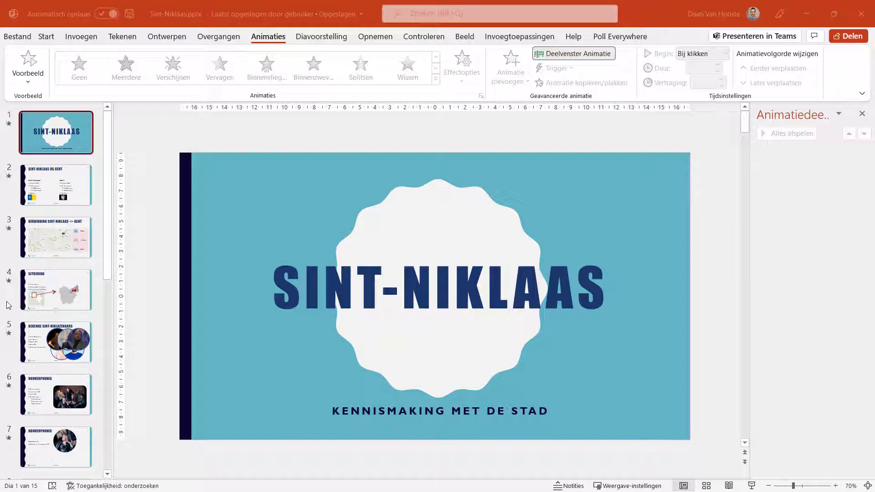
Review the Situering, Sint-Niklaas vs Gent and Bekende Sint-Niklazenaars slides, then return to the title slide
left_click(48, 283)
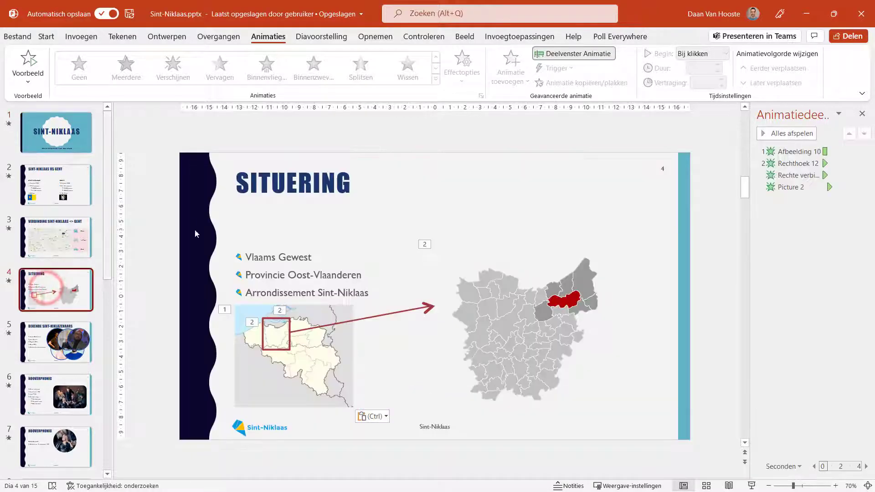
left_click(90, 183)
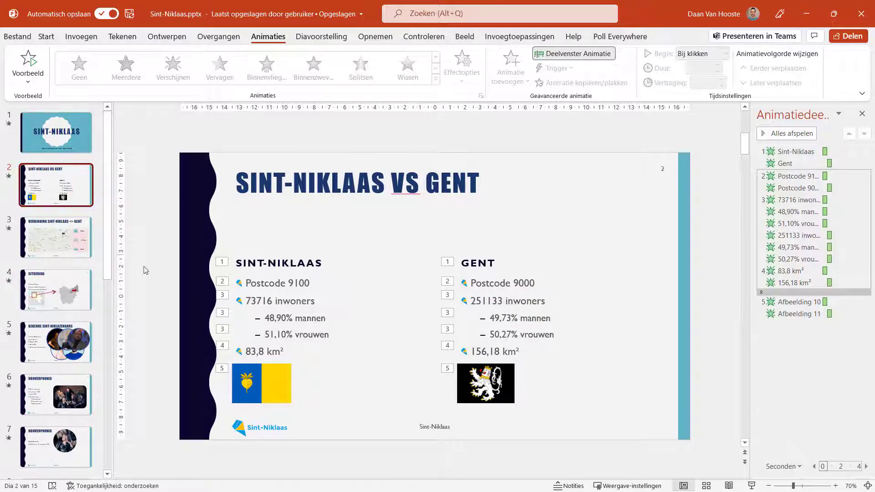
left_click(52, 338)
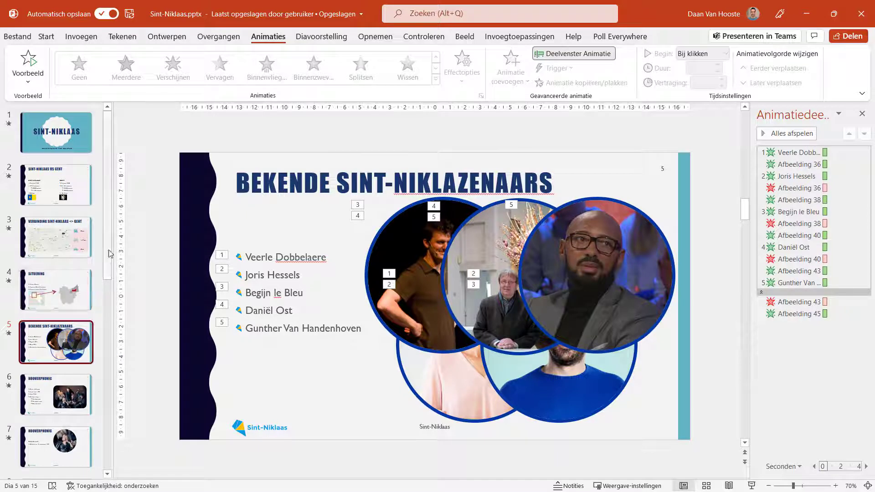
left_click(89, 141)
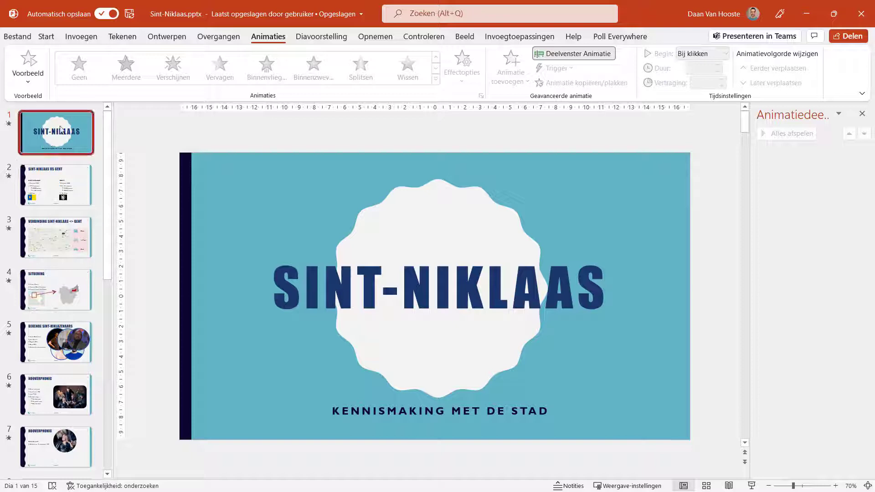
Open the Overzichtzoom dialog from the Invoegen tab's Zoom menu
left_click(83, 39)
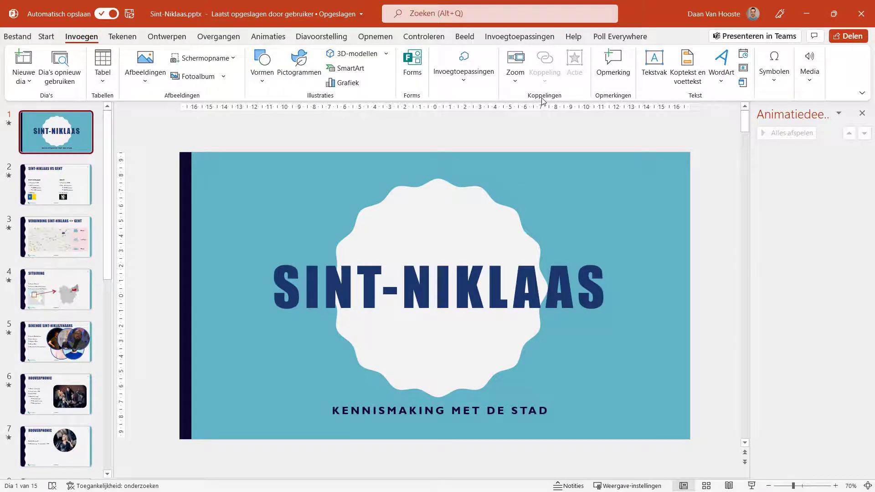
left_click(515, 79)
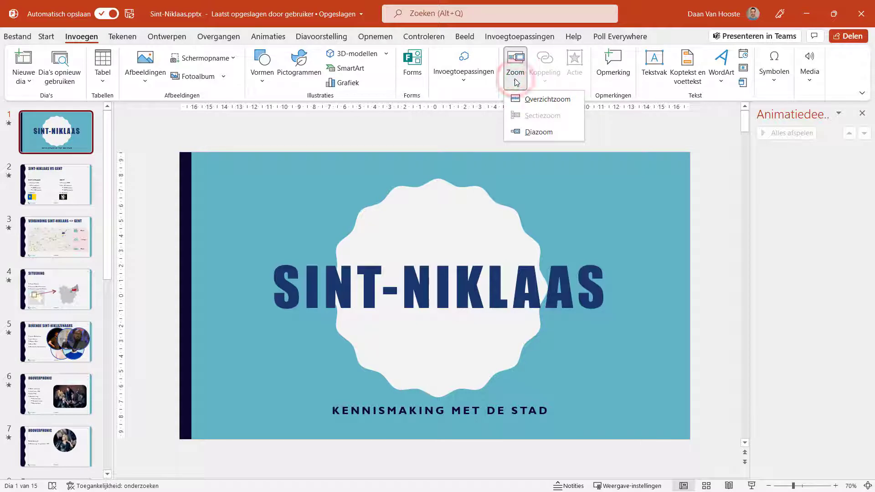
left_click(529, 100)
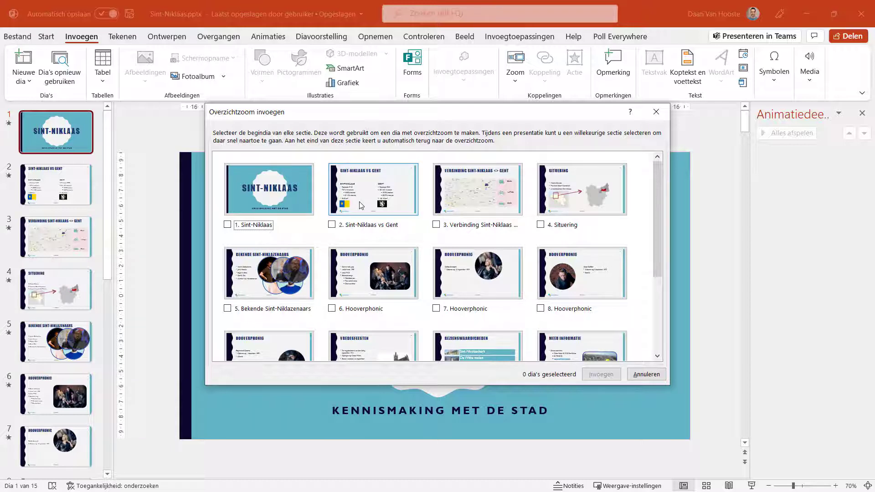
Tick slides 2, 4, 5, 6 and the third-row slides and insert the summary zoom
left_click(331, 225)
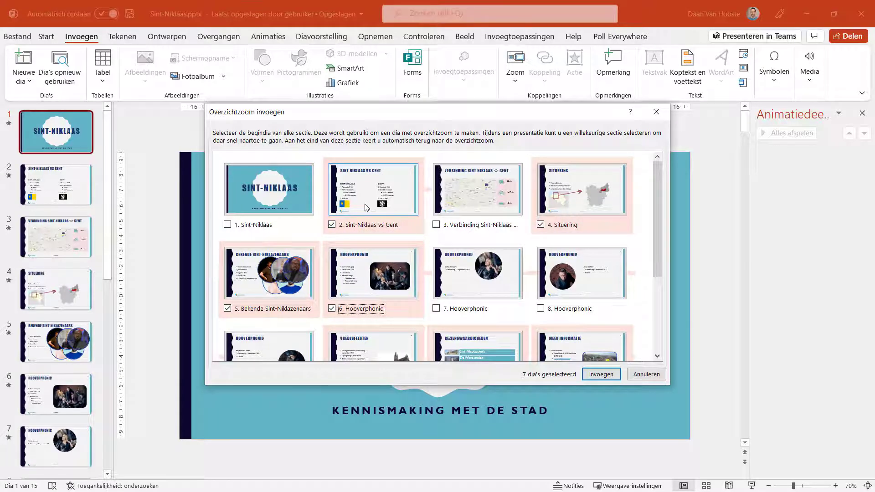
left_click(601, 374)
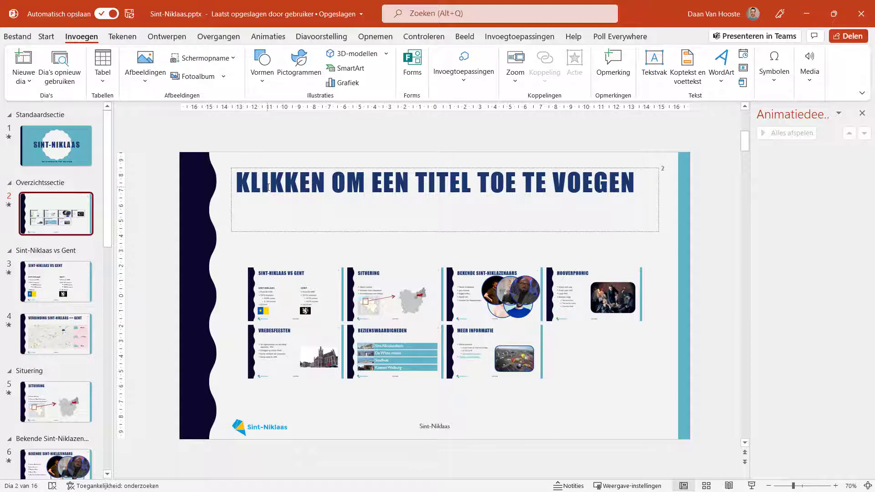
Title slide 2 'KIES EEN THEMA' and scroll the slide panel to check the new sections
left_click(268, 187)
type("KIES EEN THEMA")
left_click(193, 166)
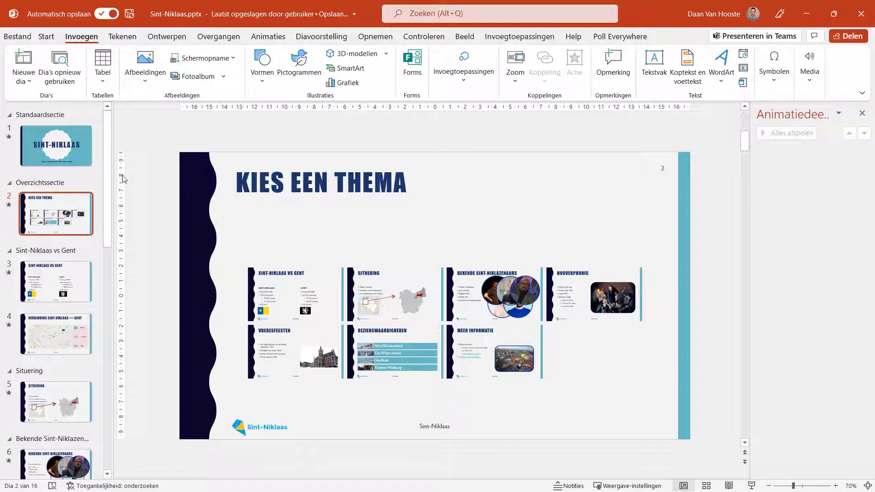
left_click_drag(108, 170, 101, 243)
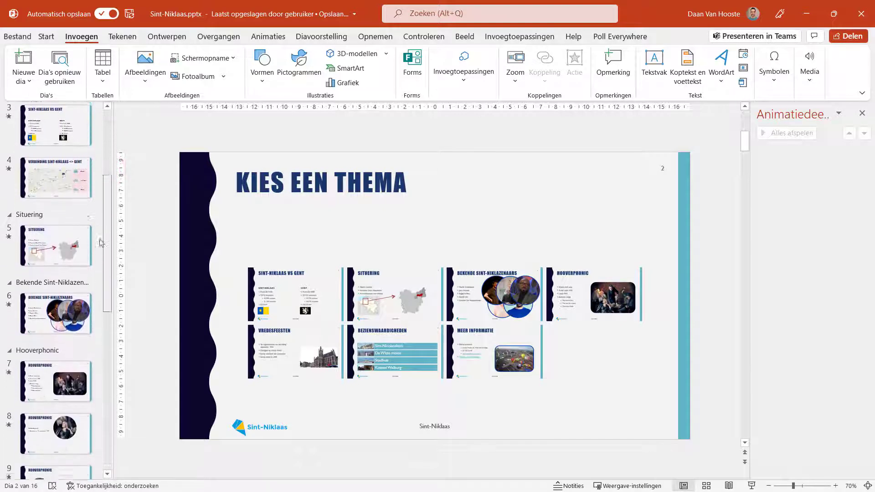
left_click_drag(101, 243, 102, 173)
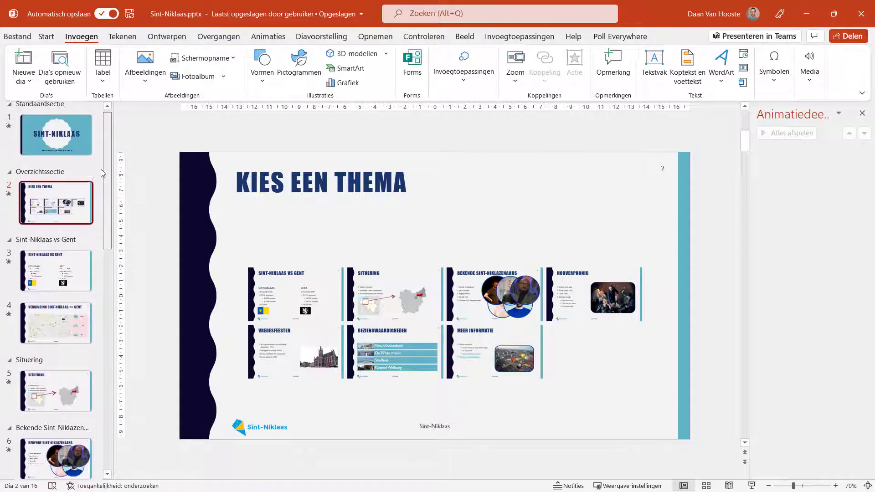
scroll(95, 191, "up", 1)
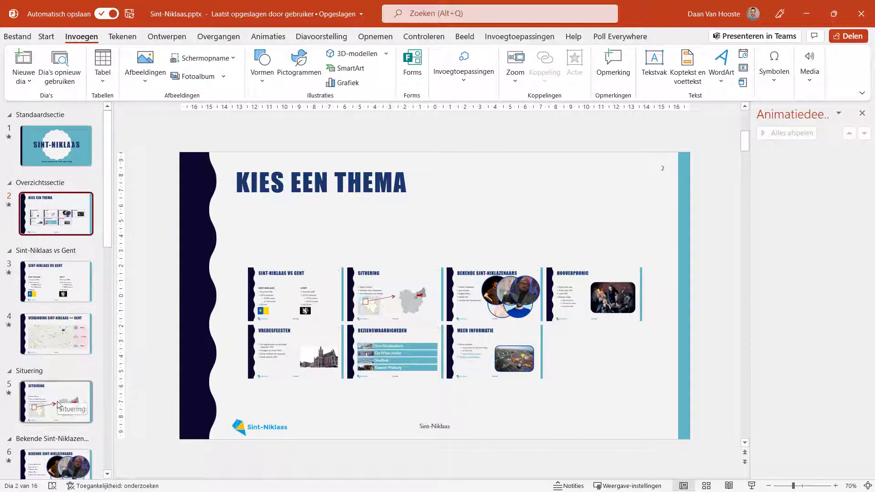
scroll(78, 381, "down", 1)
scroll(81, 388, "down", 5)
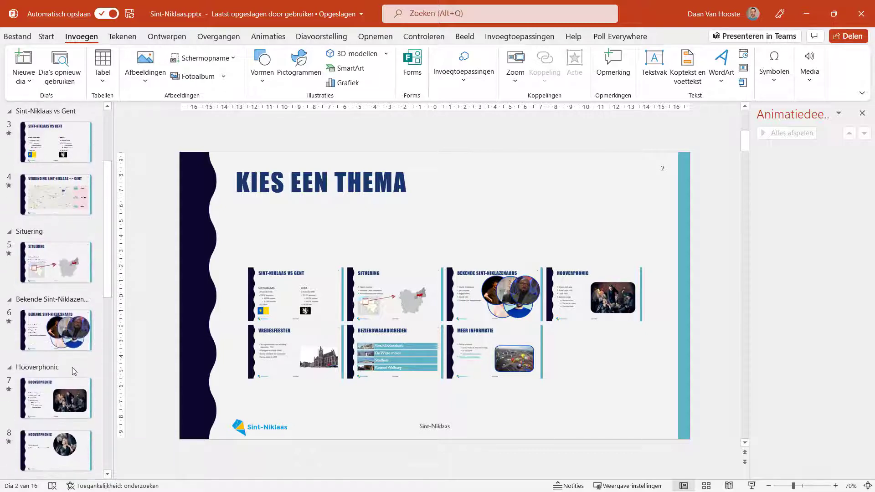
scroll(72, 367, "up", 1)
scroll(72, 367, "up", 4)
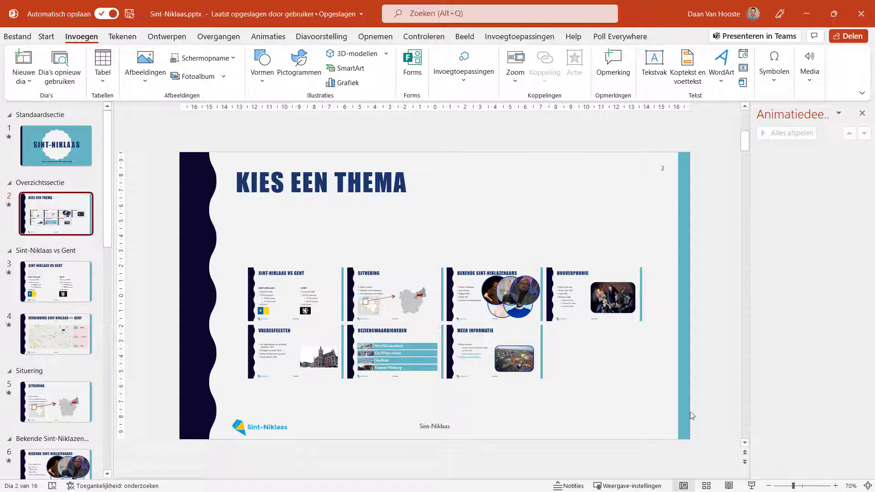
Run the slideshow from the title slide and test the Situering zoom, clicking through its map builds and back
left_click(79, 146)
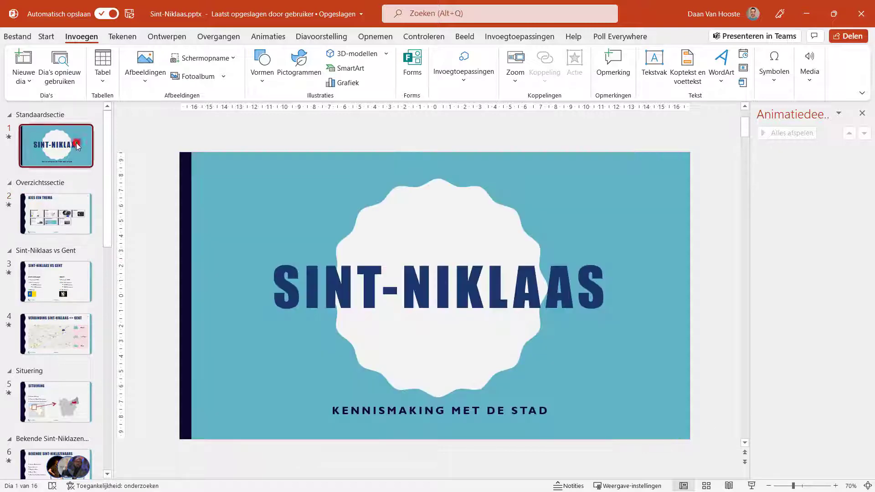
left_click(753, 486)
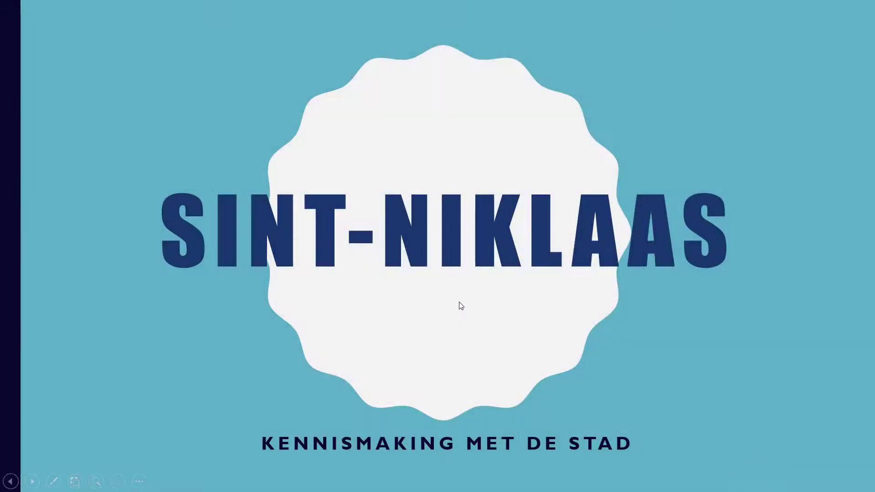
left_click(461, 305)
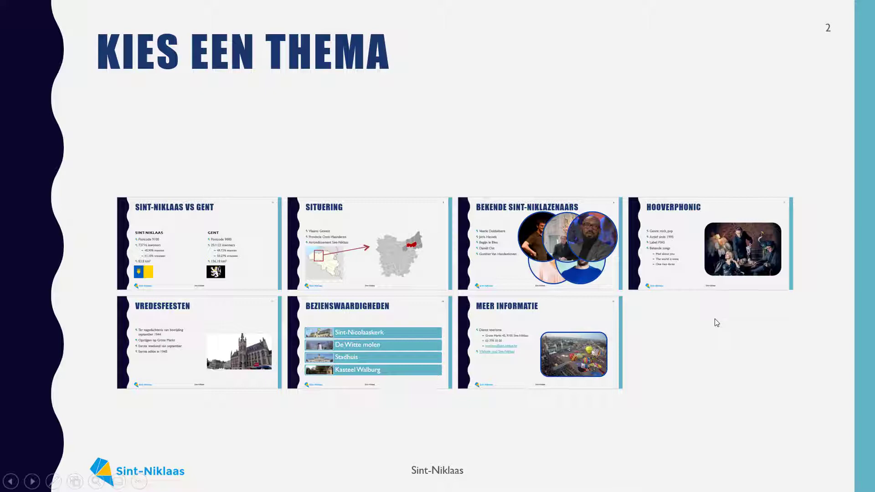
left_click(382, 236)
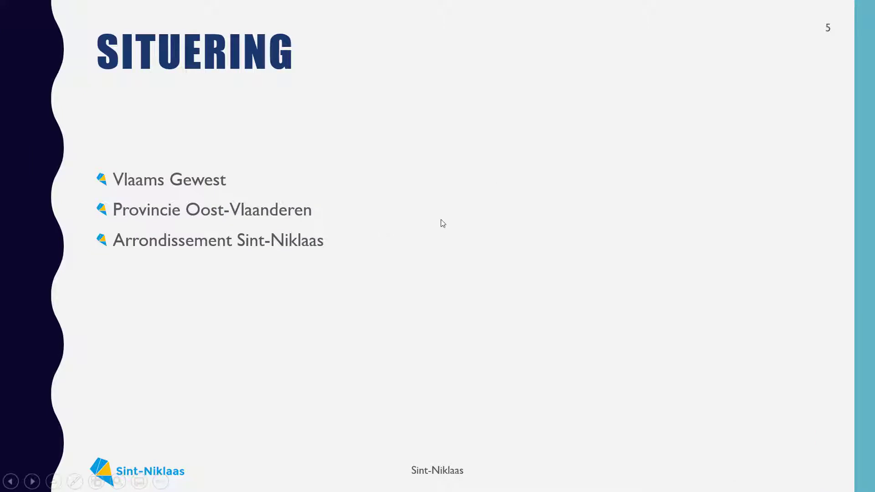
left_click(442, 218)
left_click(442, 218)
left_click(442, 218)
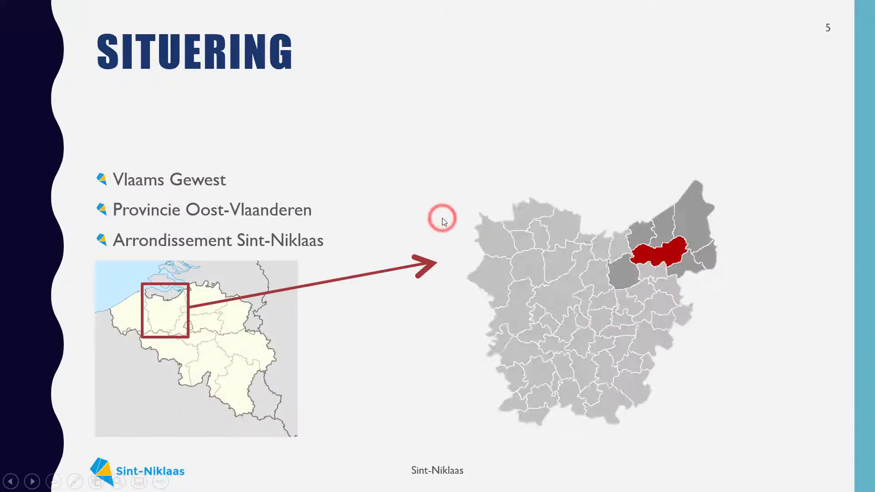
left_click(442, 218)
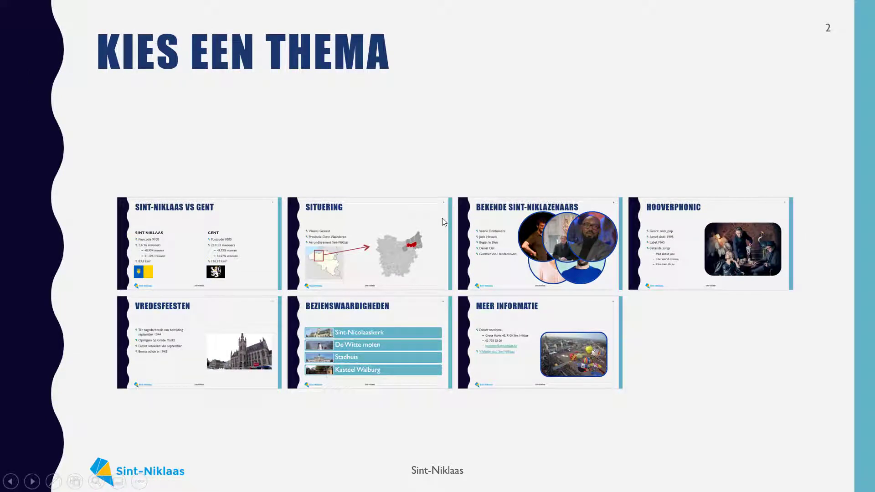
Test the Bezienswaardigheden zoom and return to the overview, then end the slideshow
left_click(393, 321)
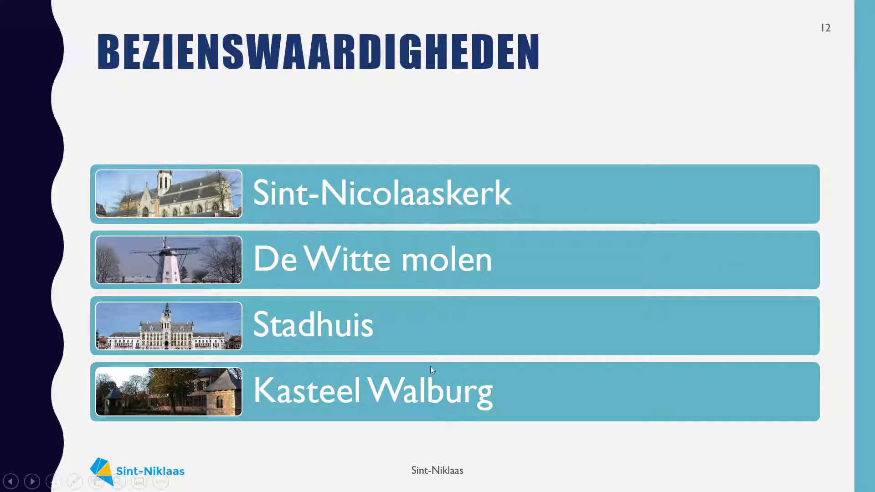
left_click(322, 443)
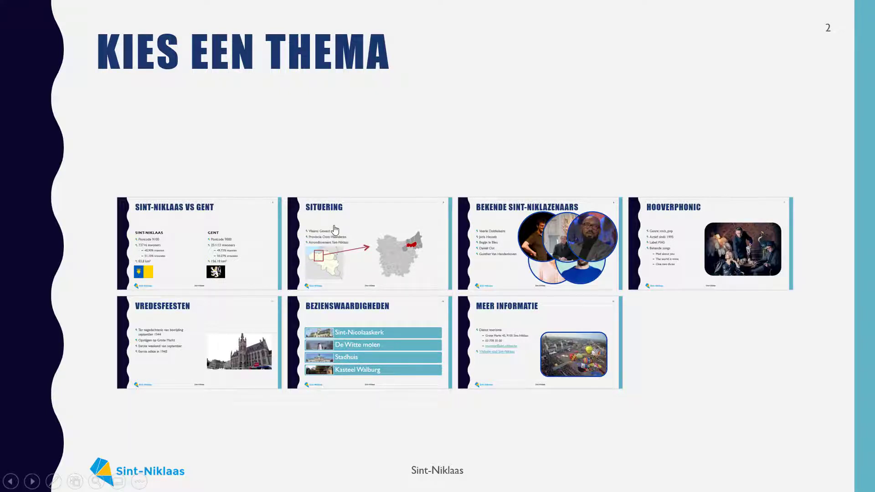
key("Escape")
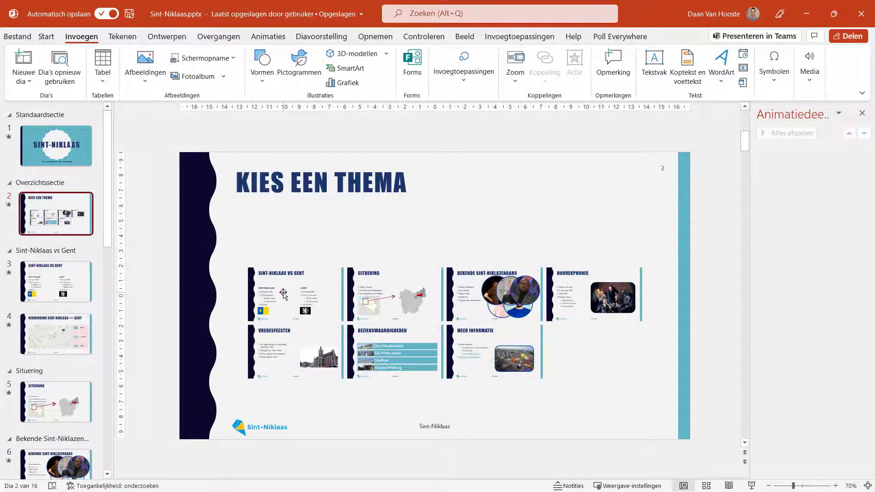
Change the Sint-Niklaas vs Gent thumbnail's picture to the Venn-circles icon via Afbeelding wijzigen > Van pictogrammen
left_click(283, 294)
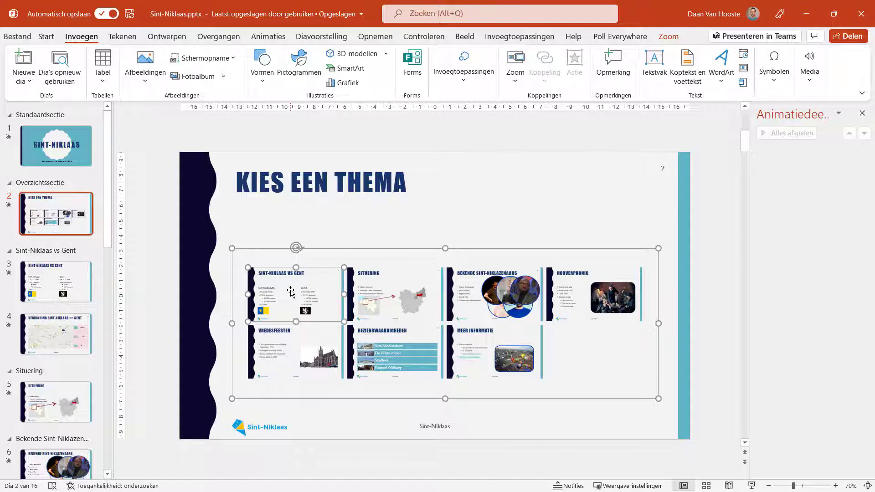
right_click(291, 290)
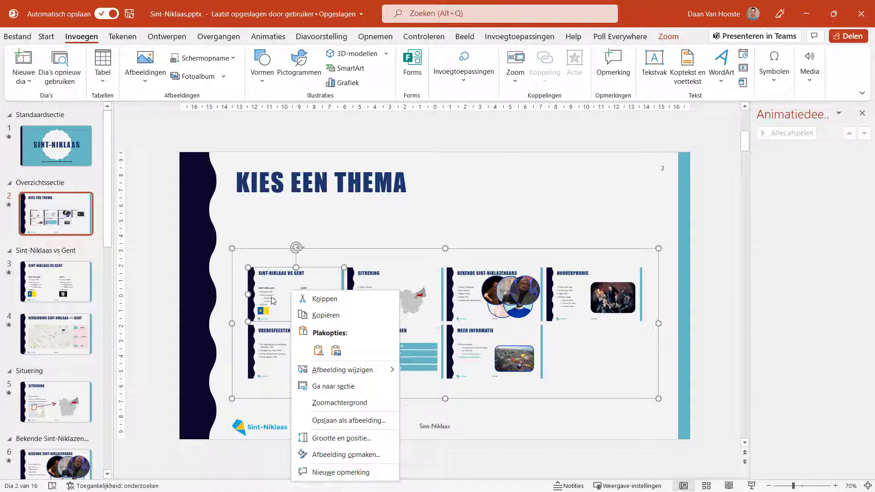
left_click(336, 370)
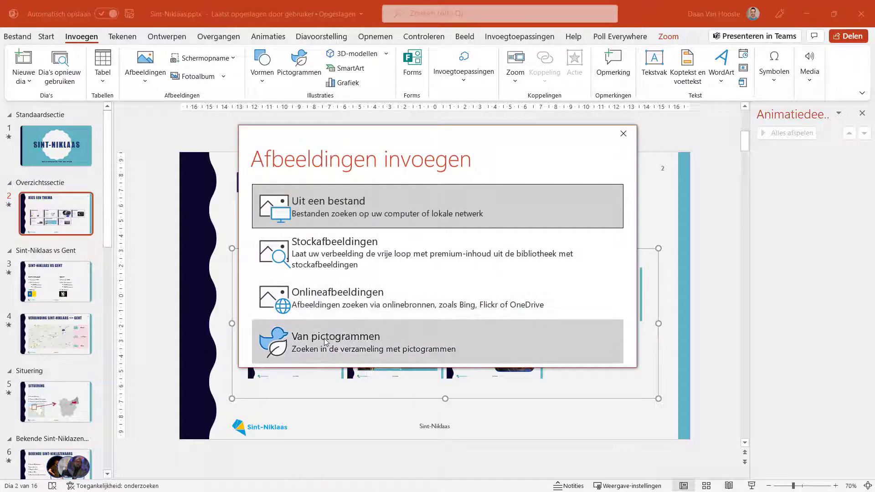
left_click(326, 342)
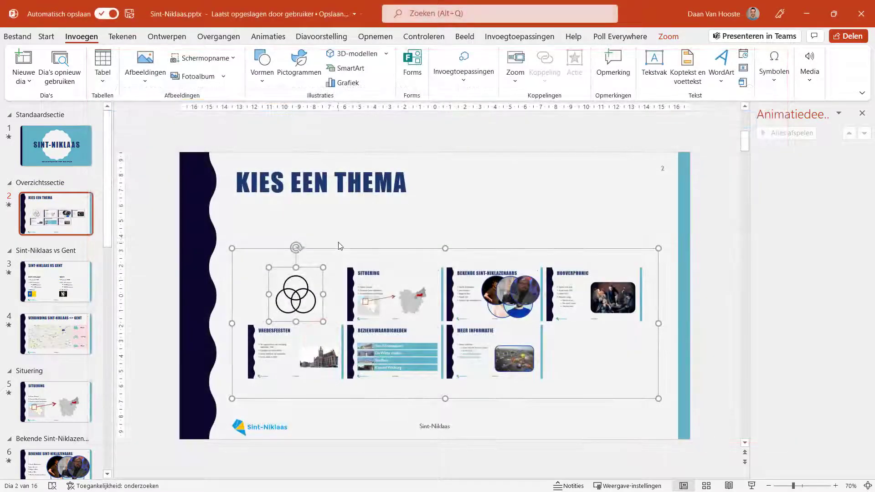
Present from slide 2, click the Venn icon and step through slides 3–4 back to KIES EEN THEMA
left_click(752, 485)
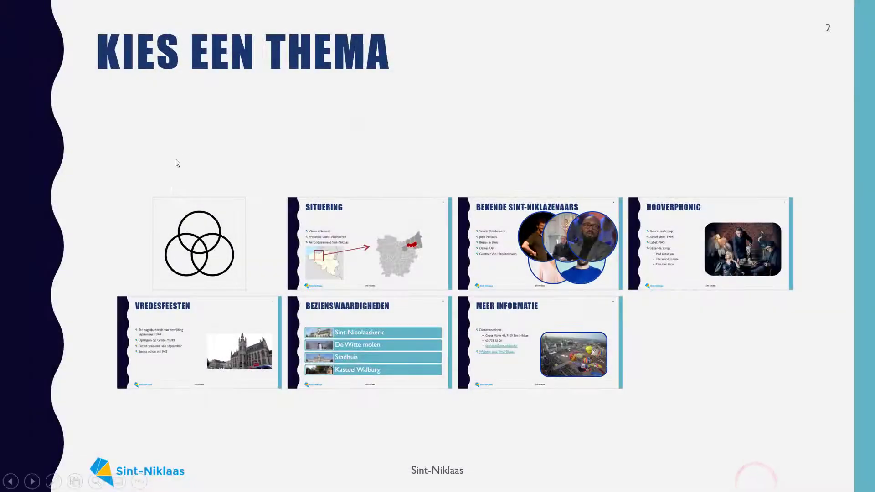
left_click(209, 242)
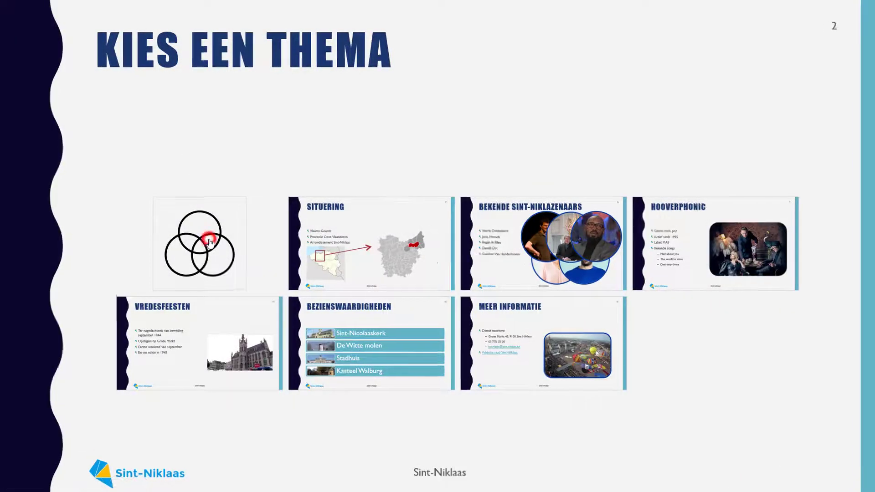
left_click(209, 241)
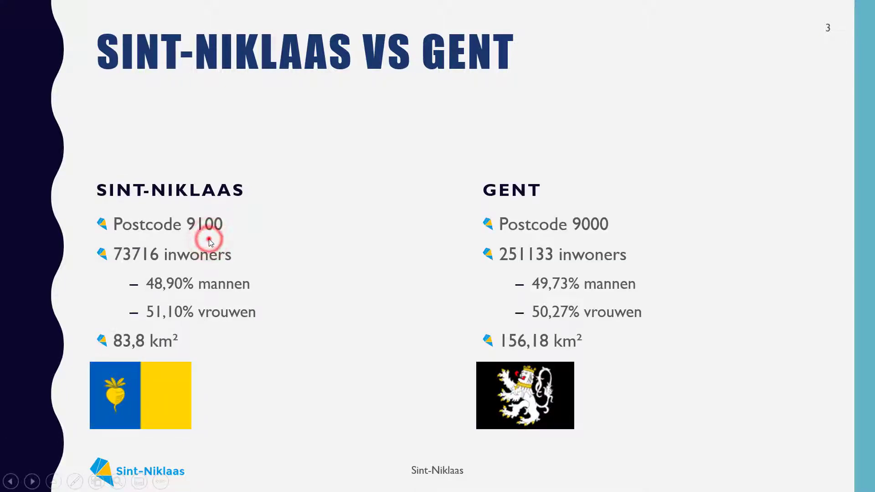
left_click(209, 241)
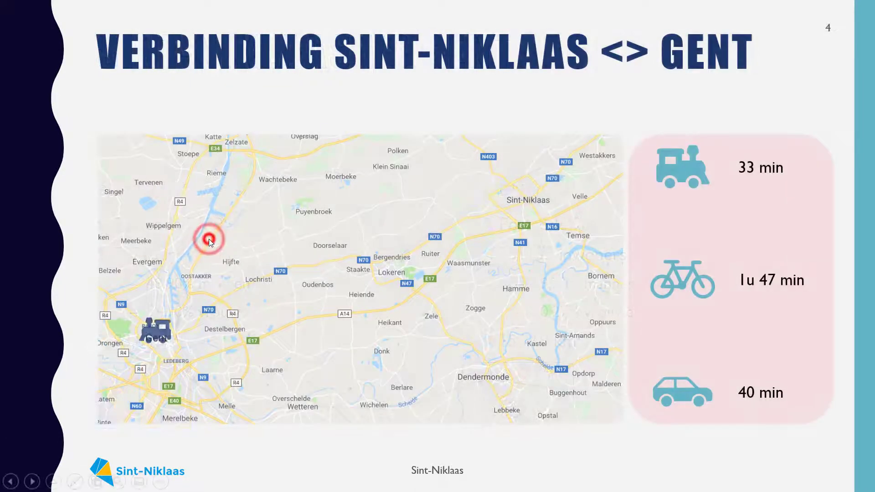
left_click(209, 239)
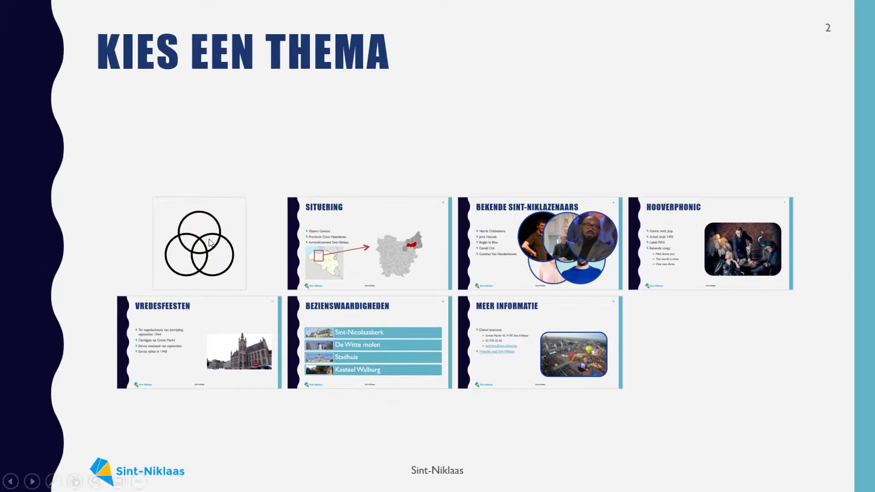